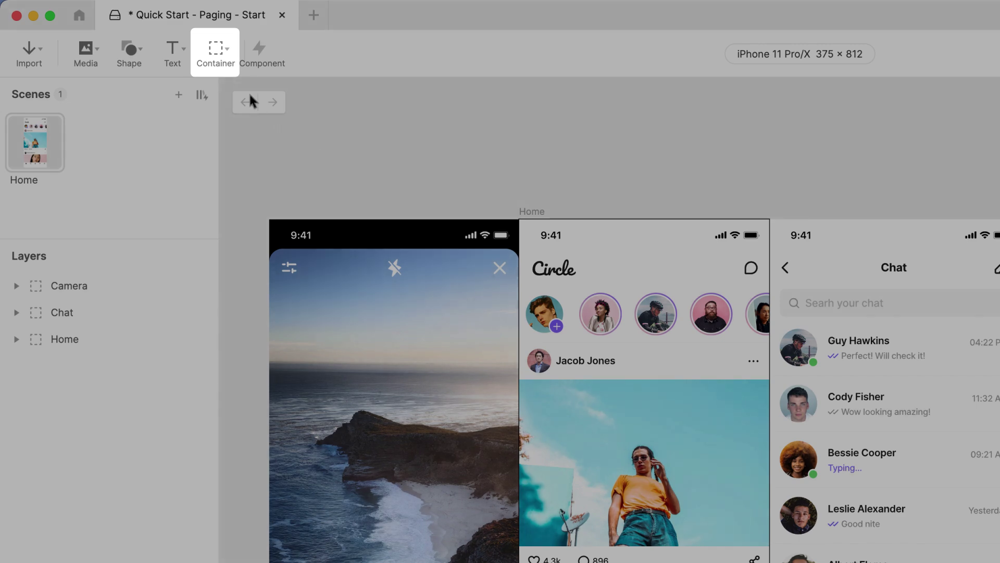
Draw a 375×812 paging container, Container 1, exactly over the Home screen.
click(218, 50)
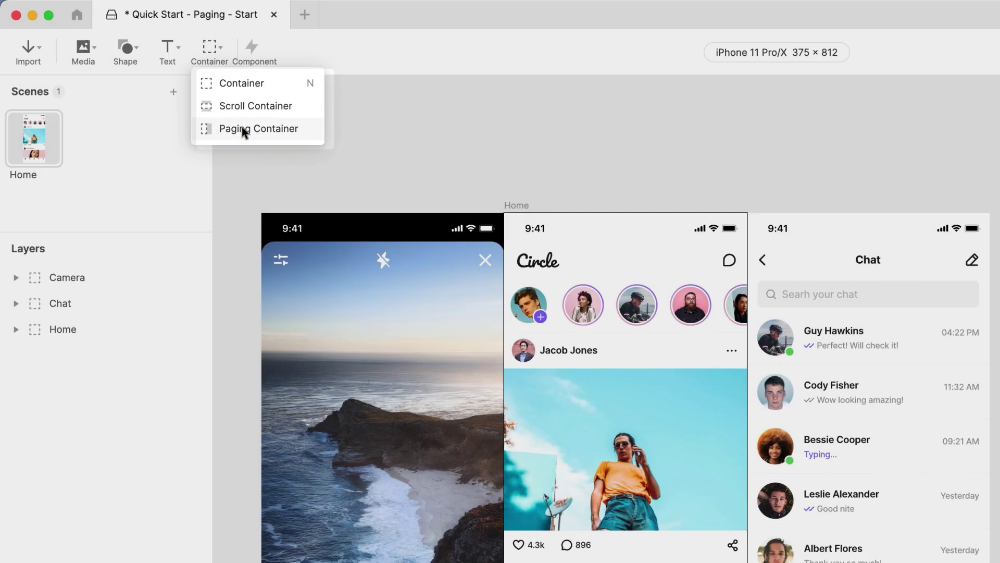
click(251, 133)
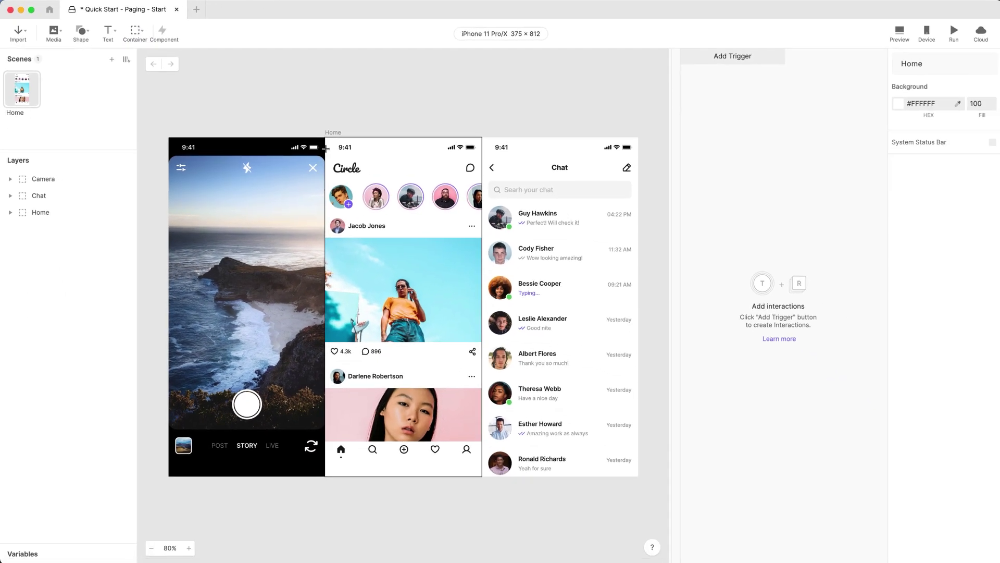
drag(324, 137, 479, 474)
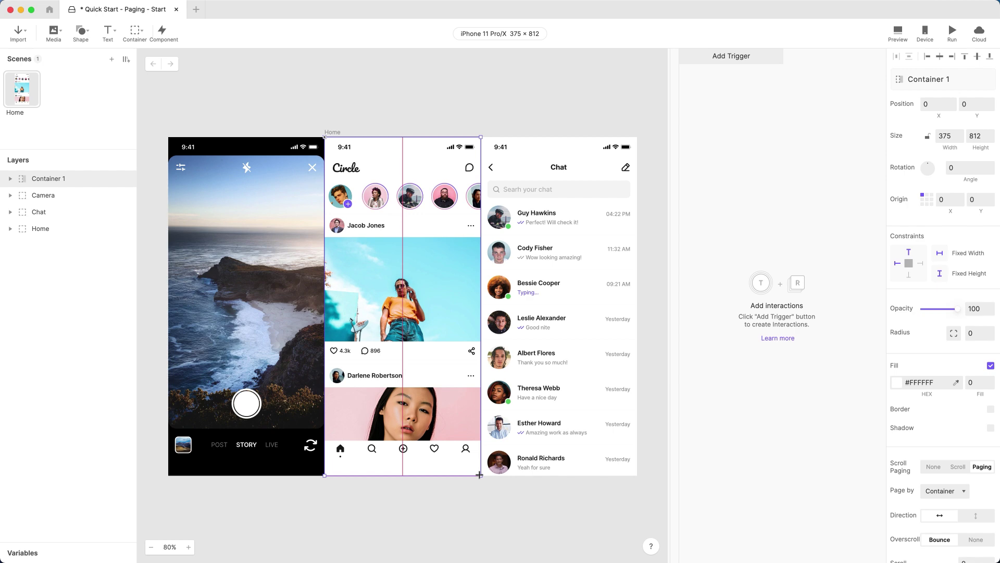
drag(480, 474, 480, 475)
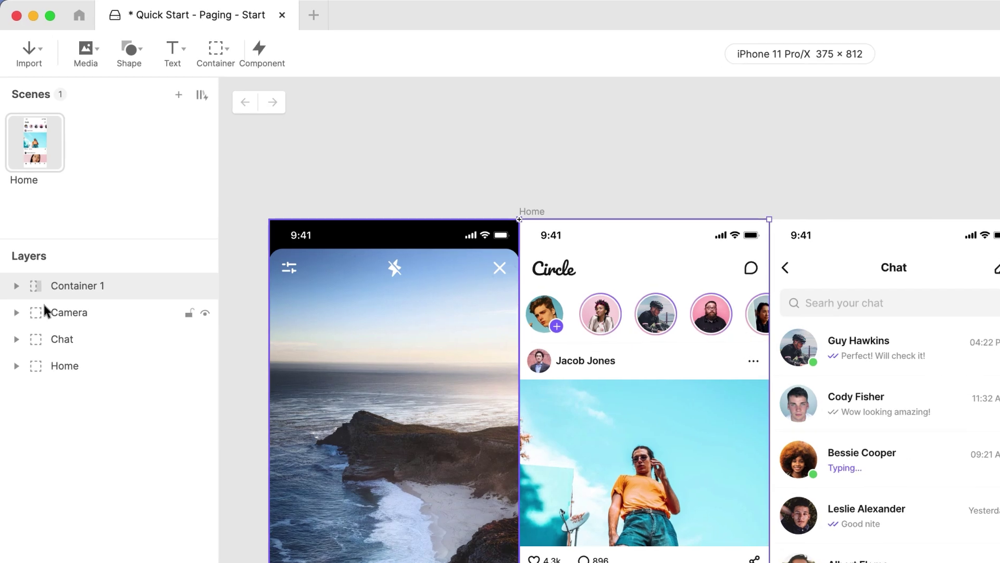
Nest the Camera, Chat and Home screen layers inside Container 1.
click(45, 311)
shift+click(76, 367)
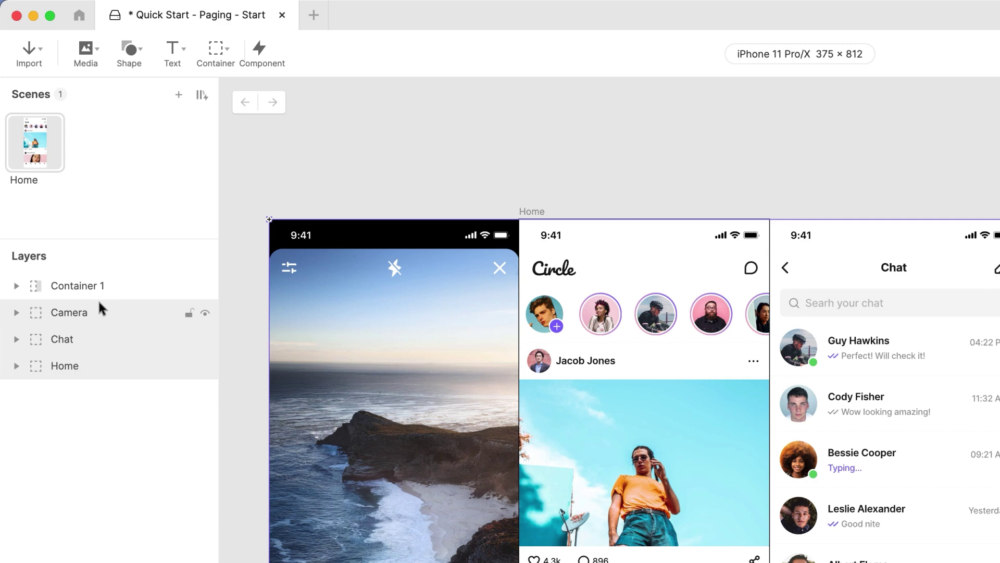
drag(98, 299, 102, 286)
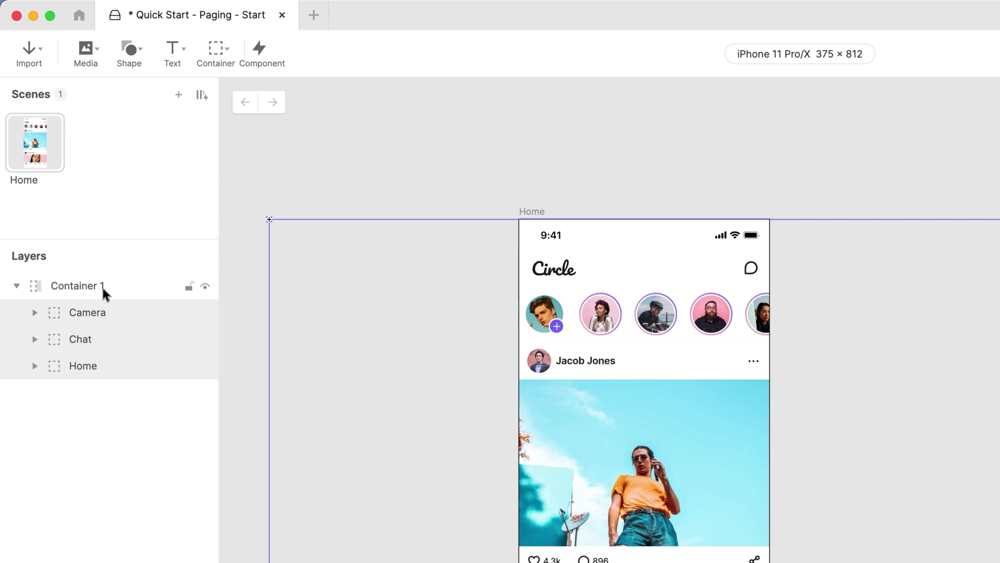
Rename Container 1 to 'Paging', then launch the Preview.
double_click(102, 285)
text(Pa)
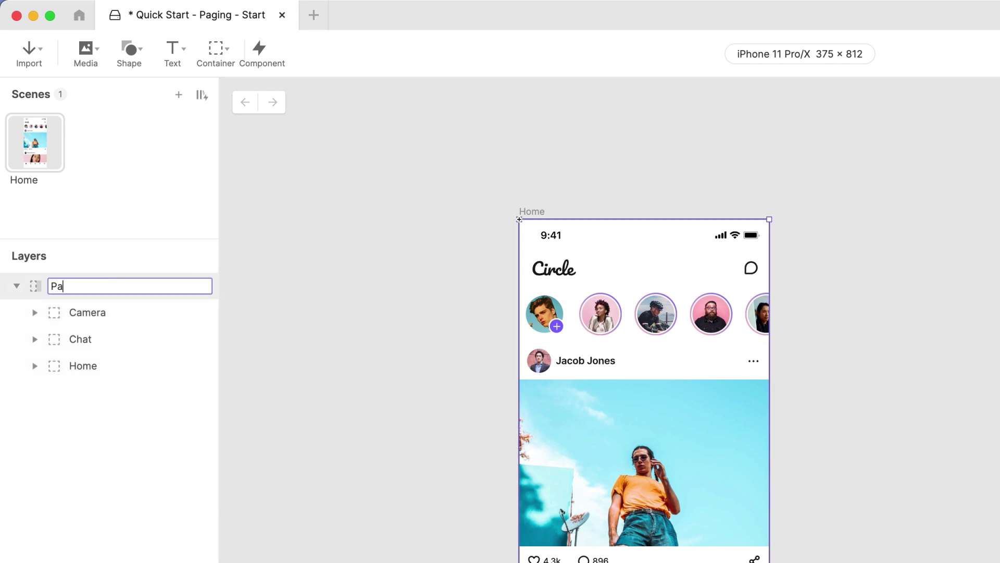
text(ging)
key(Return)
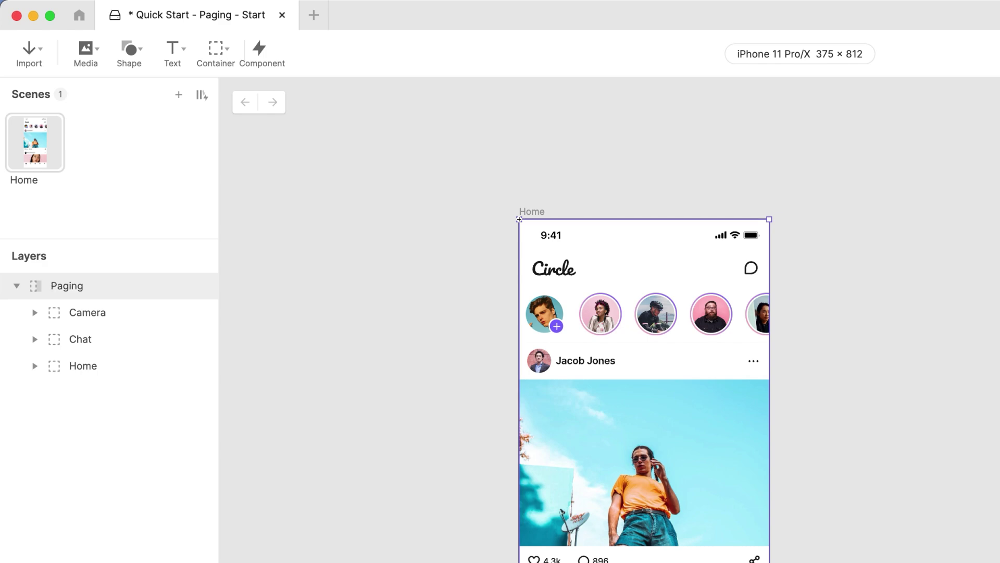
click(835, 57)
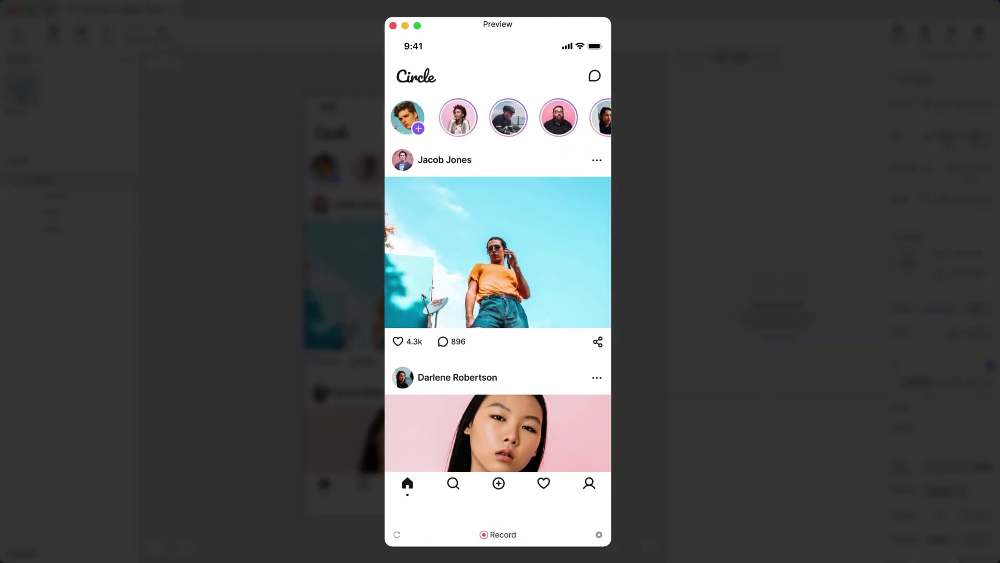
Swipe left twice on the Circle feed in the Preview to page toward Chat.
drag(572, 239, 462, 260)
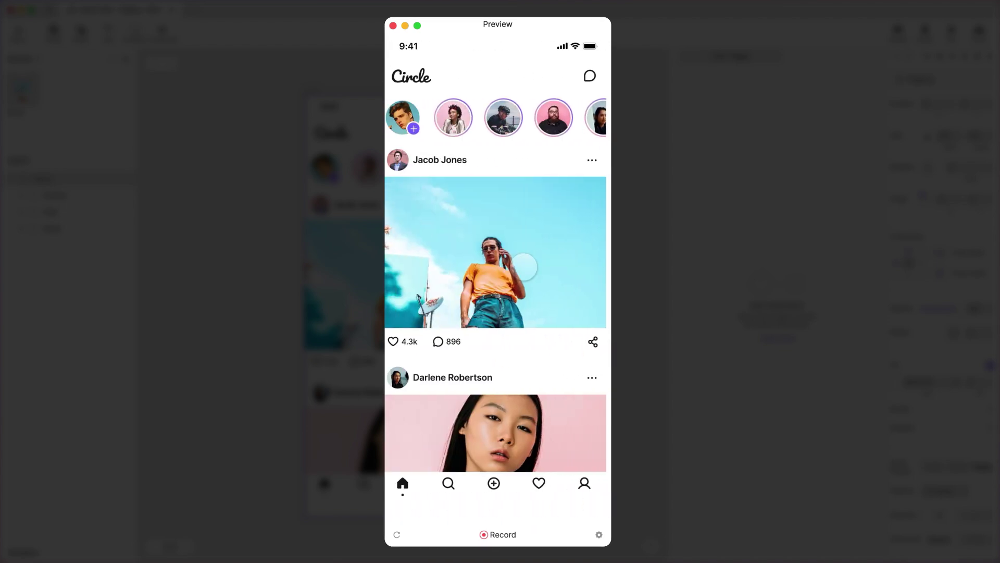
drag(577, 268, 529, 274)
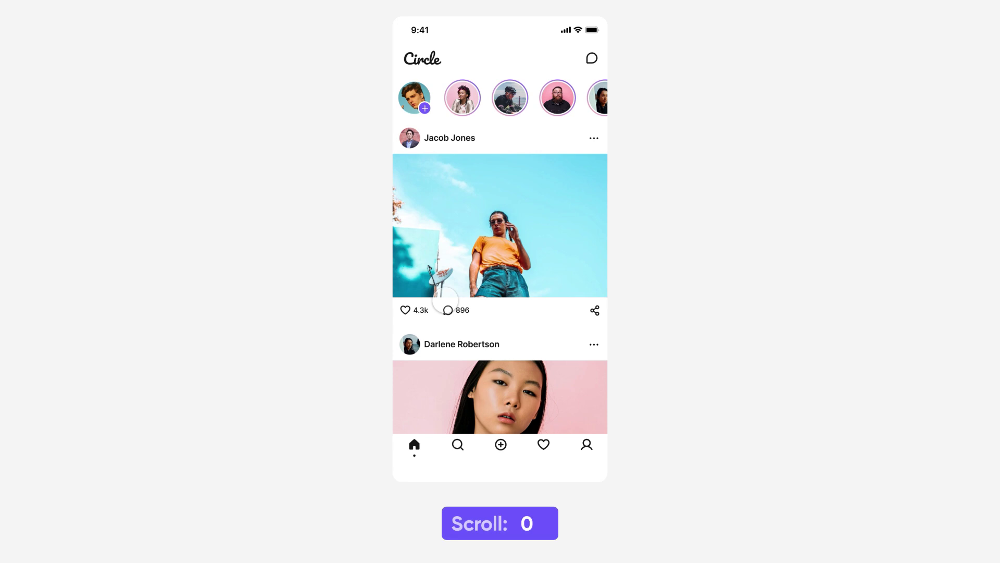
drag(445, 300, 474, 297)
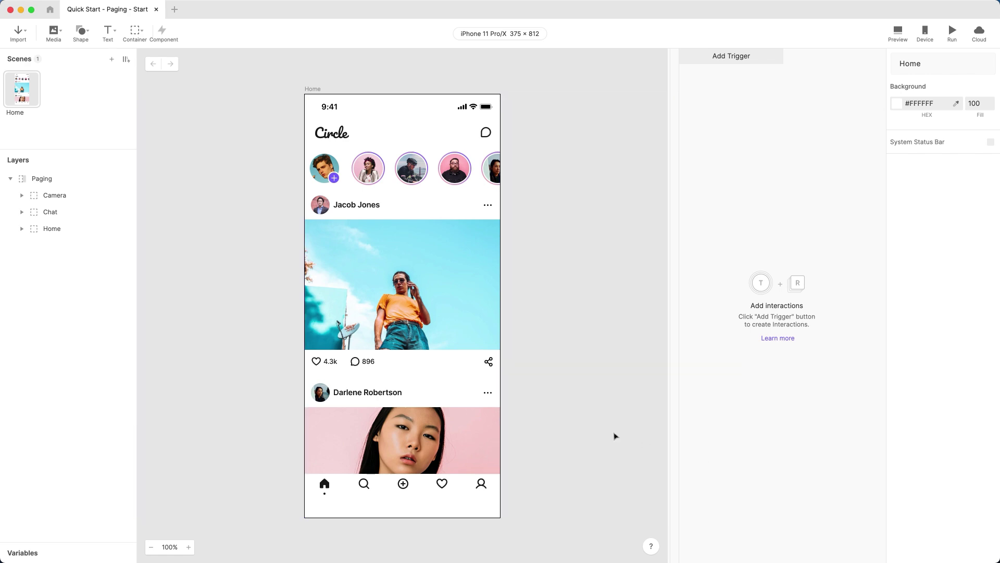
Turn off clipping of content outside the Paging container's frame.
click(467, 398)
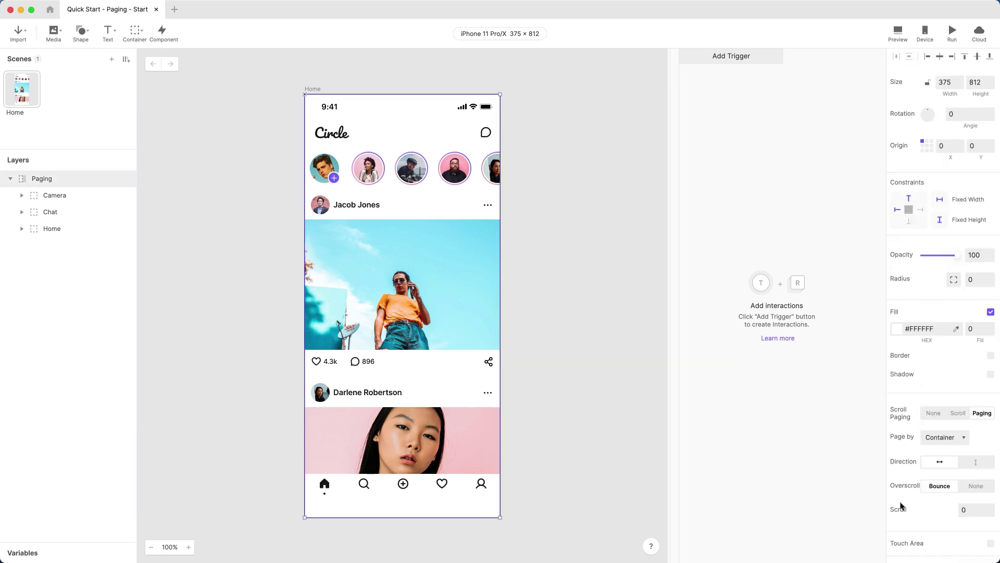
scroll(901, 505, down, 2)
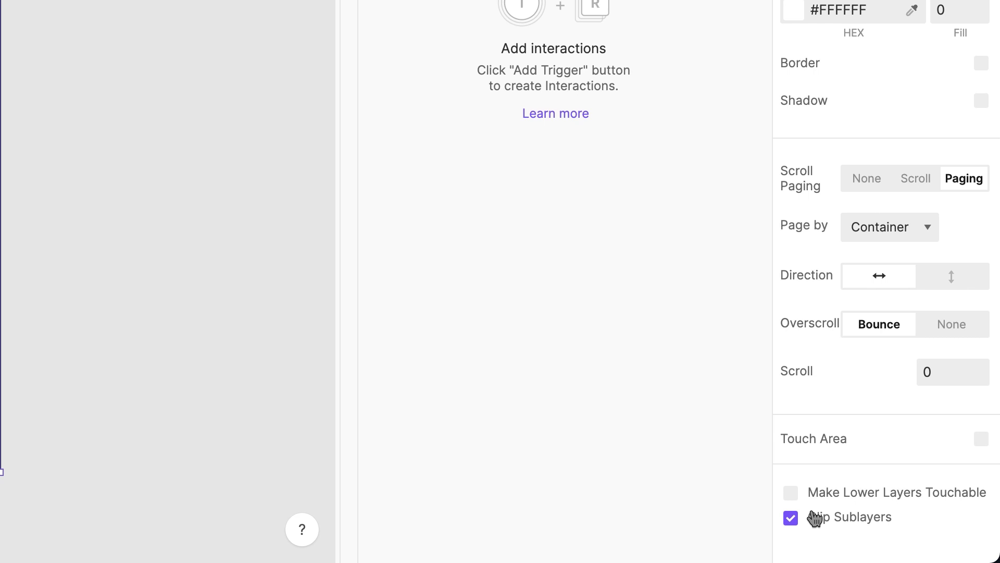
click(814, 517)
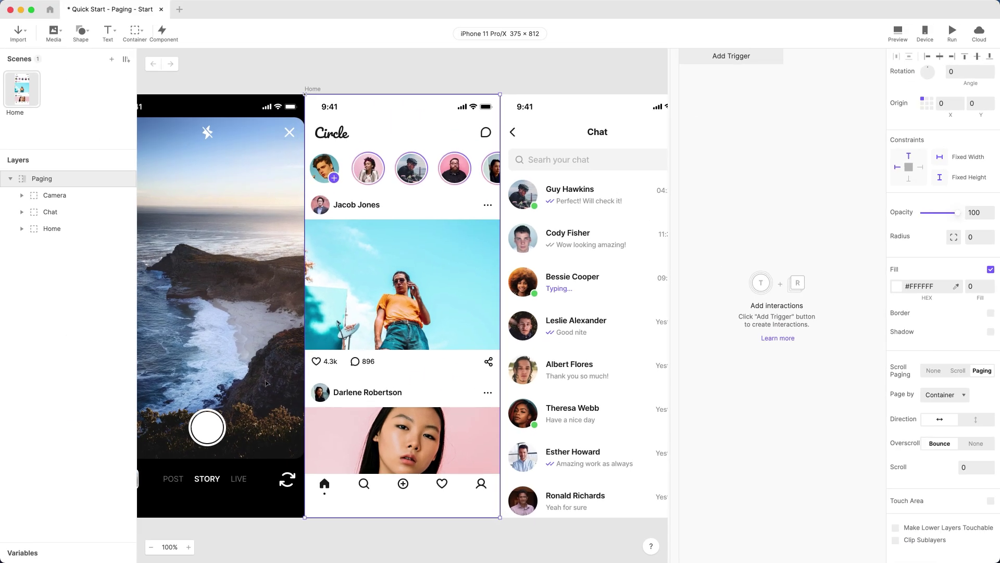
Shift the Camera, Home and Chat screens right to reveal Camera, then deselect Camera.
click(265, 382)
shift+click(378, 375)
shift+click(567, 361)
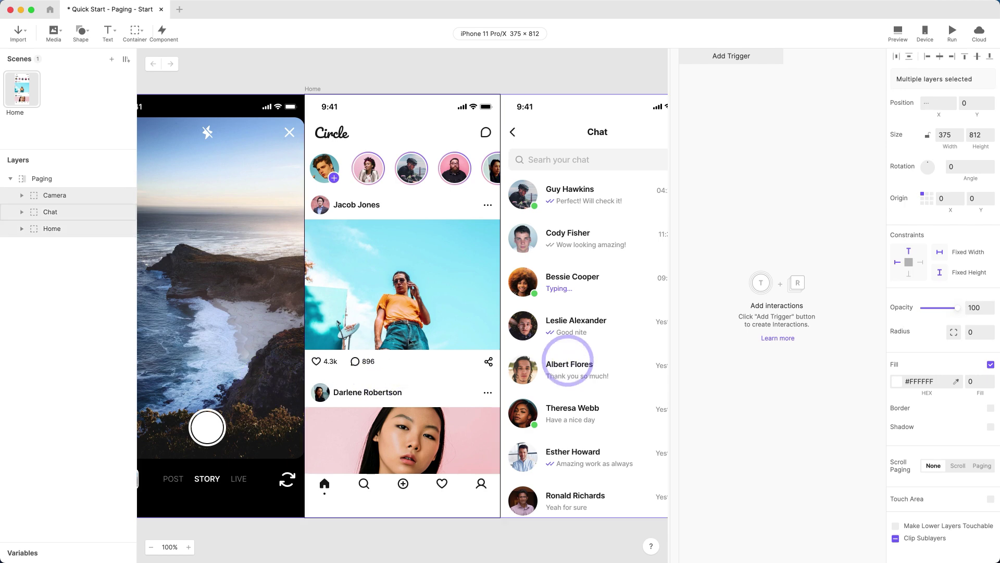
key(shift+Right)
key(shift+Right)
key(shift+Right)
key(shift+Right)
key(shift+Right)
key(shift+Right)
key(shift+Right)
key(shift+Right)
key(shift+Right)
key(shift+Right)
key(shift+Right)
key(shift+Right)
key(shift+Right)
key(shift+Right)
key(shift+Right)
key(shift+Right)
key(shift+Right)
key(shift+Right)
key(shift+Right)
key(shift+Right)
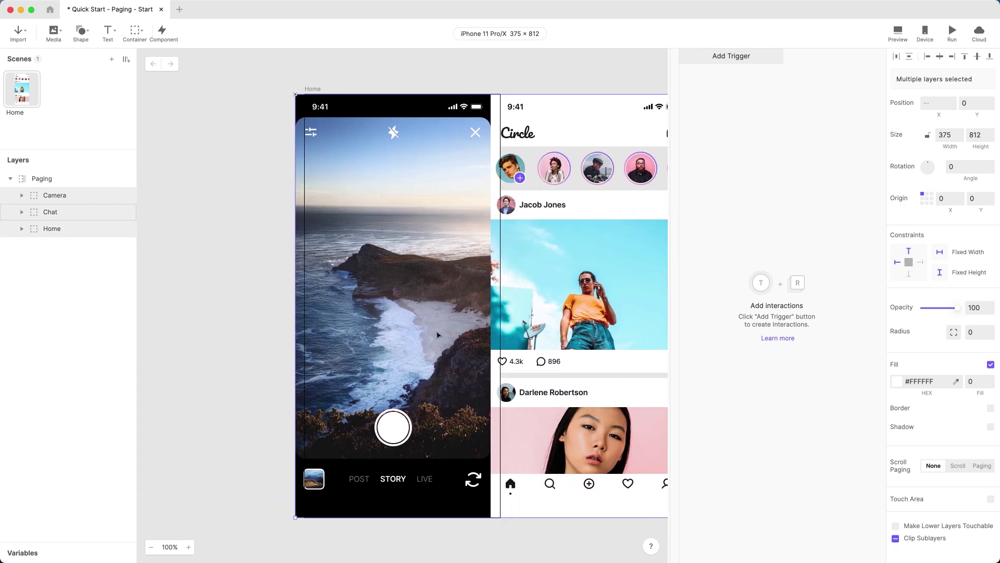
drag(437, 334, 447, 334)
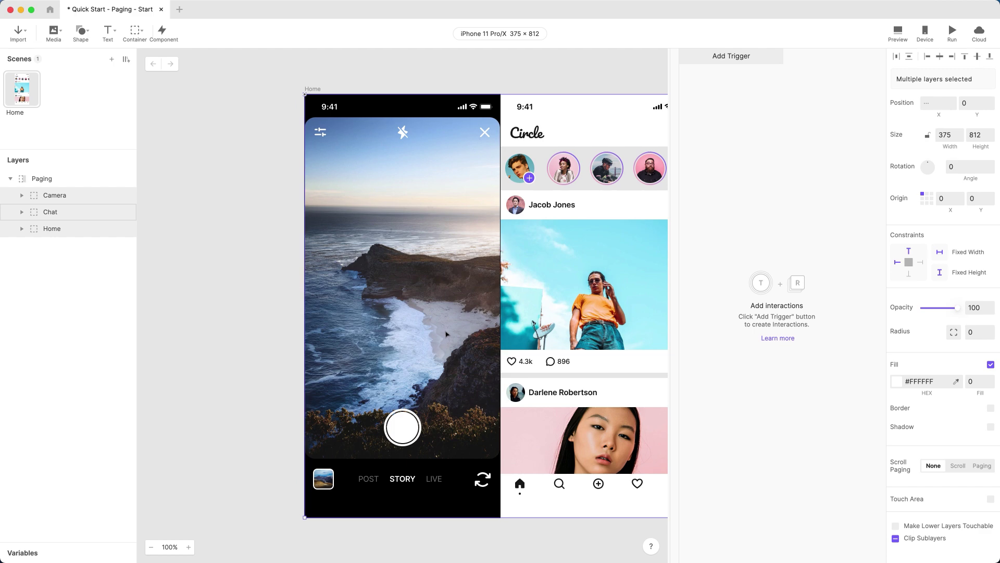
shift+click(447, 334)
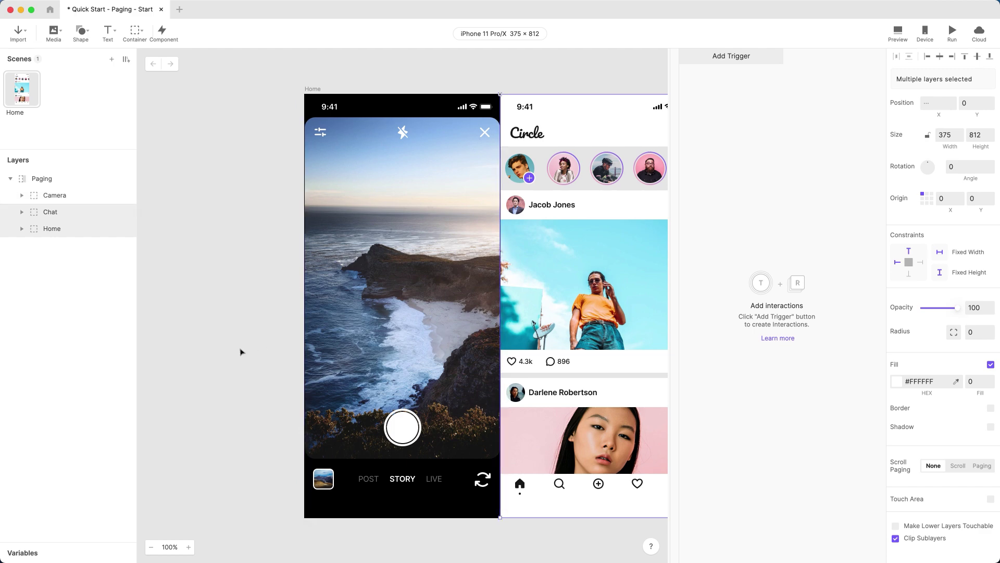
Select the Paging container and set its Scroll offset to 375.
click(221, 359)
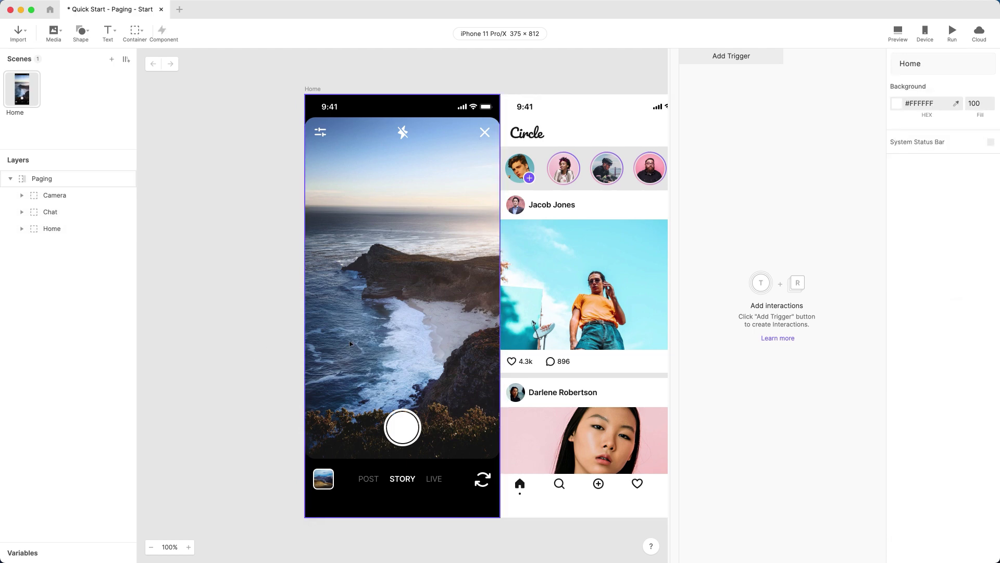
click(346, 345)
scroll(901, 498, down, 3)
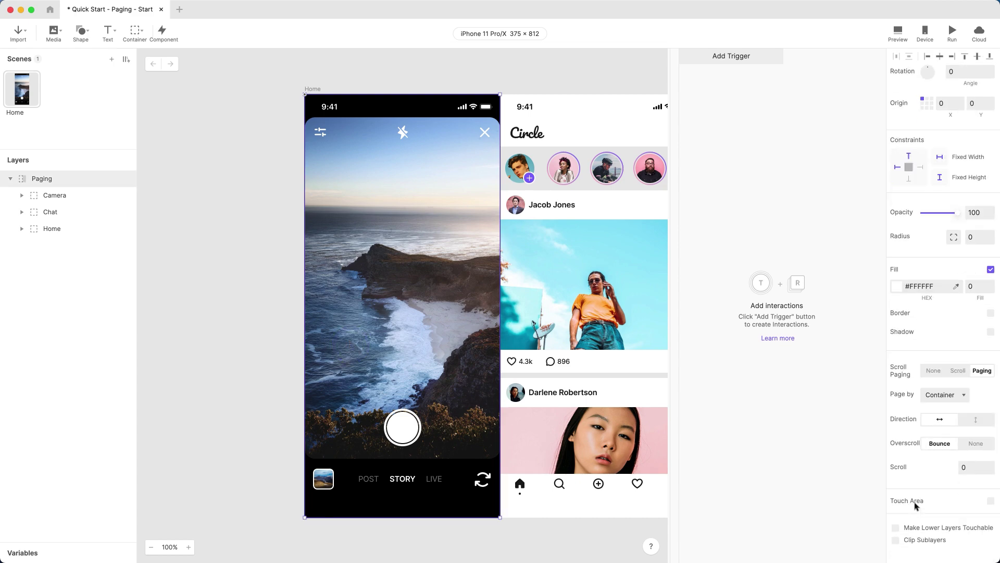
click(965, 467)
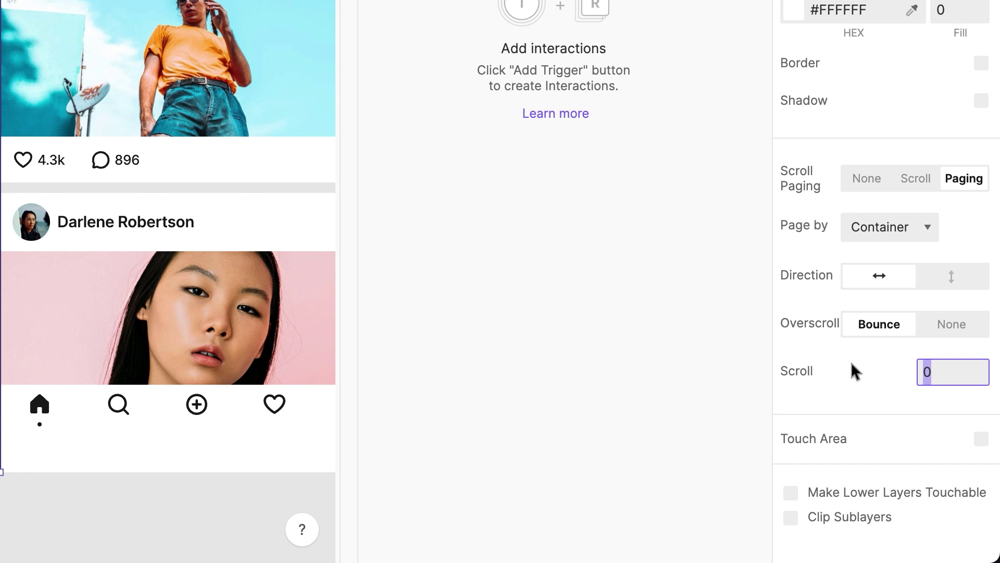
text(375)
key(Return)
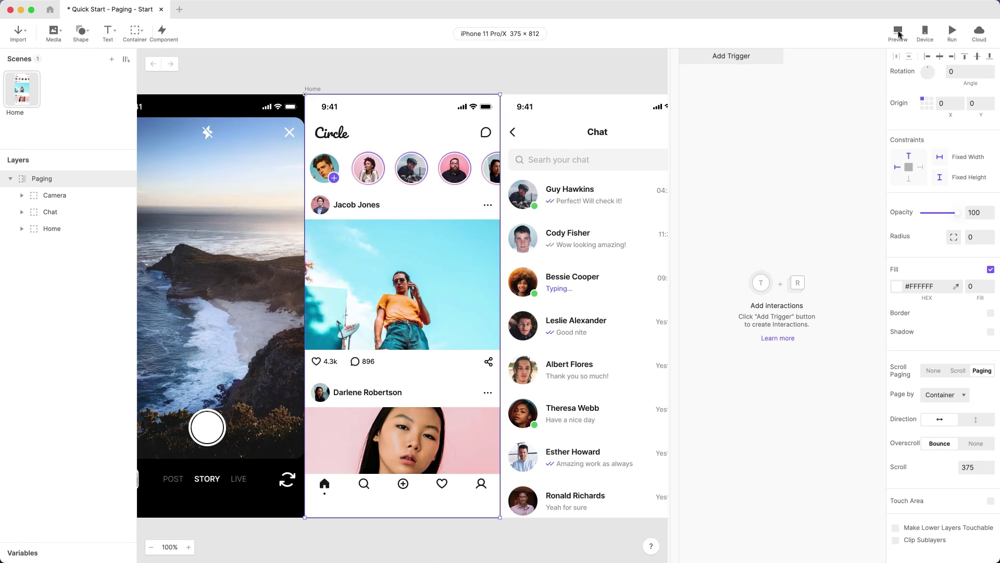
click(900, 35)
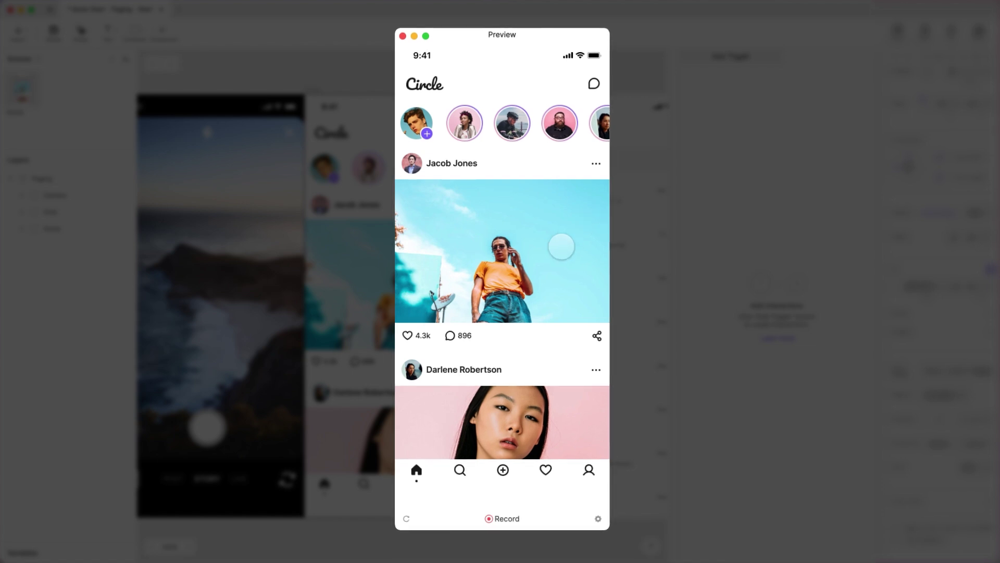
drag(561, 247, 458, 257)
drag(528, 262, 581, 264)
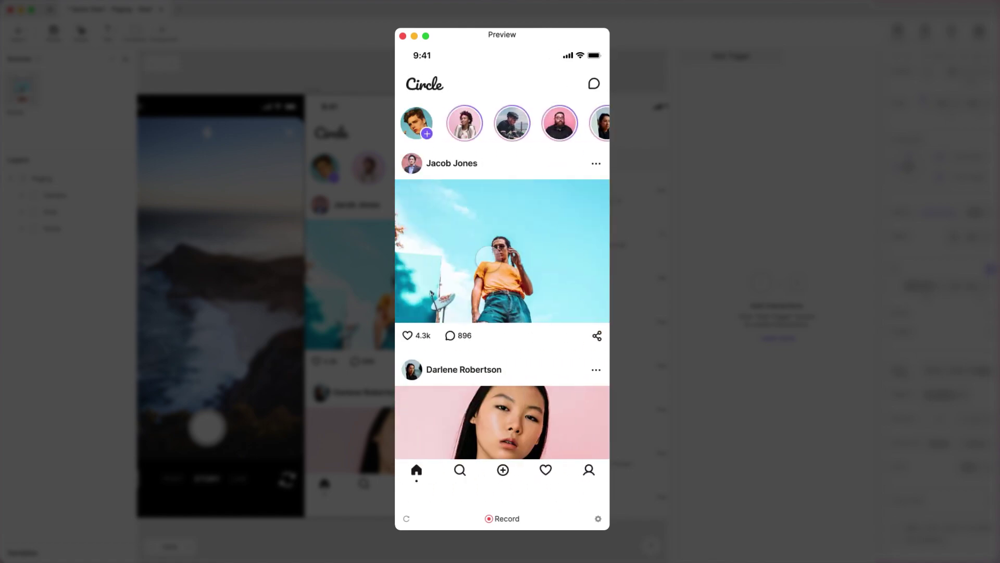
drag(436, 266, 436, 241)
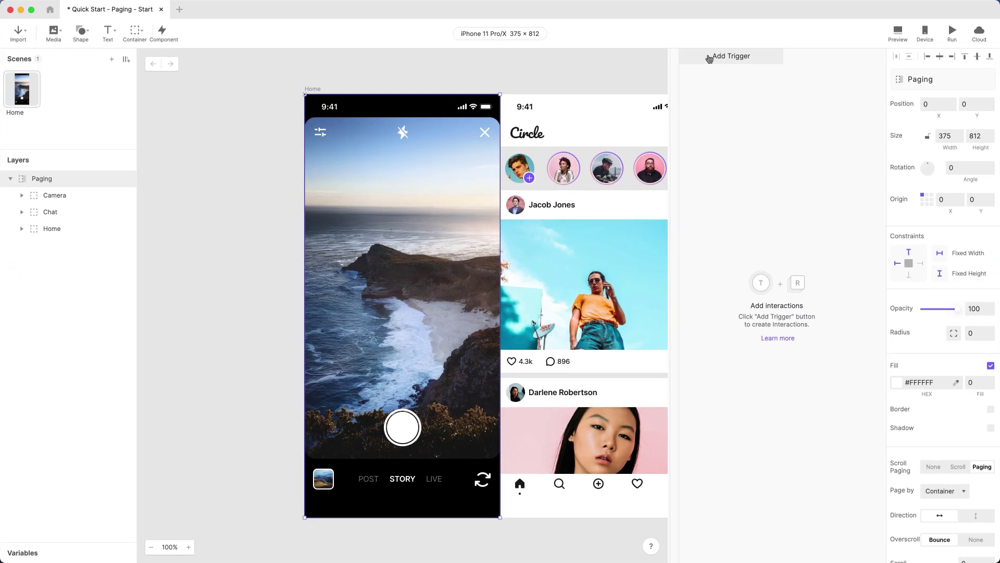
Add a Start trigger with a Scroll response targeting the Paging container.
click(709, 58)
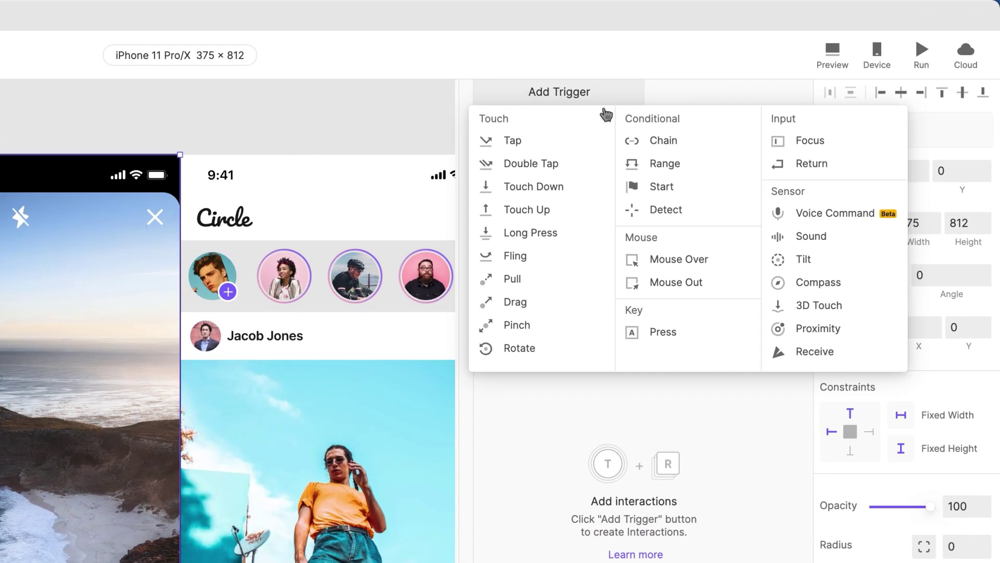
click(660, 187)
click(577, 112)
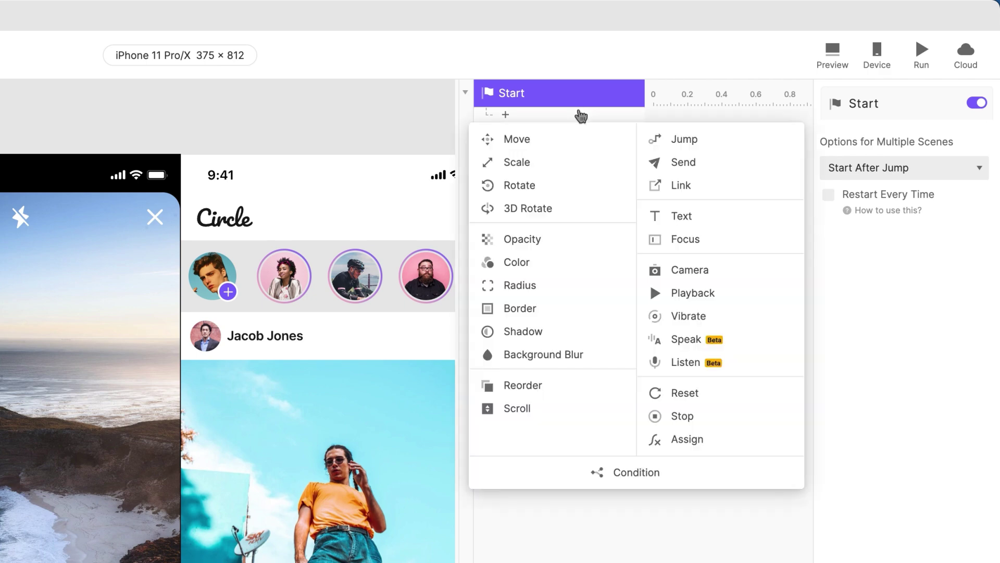
click(557, 407)
click(851, 136)
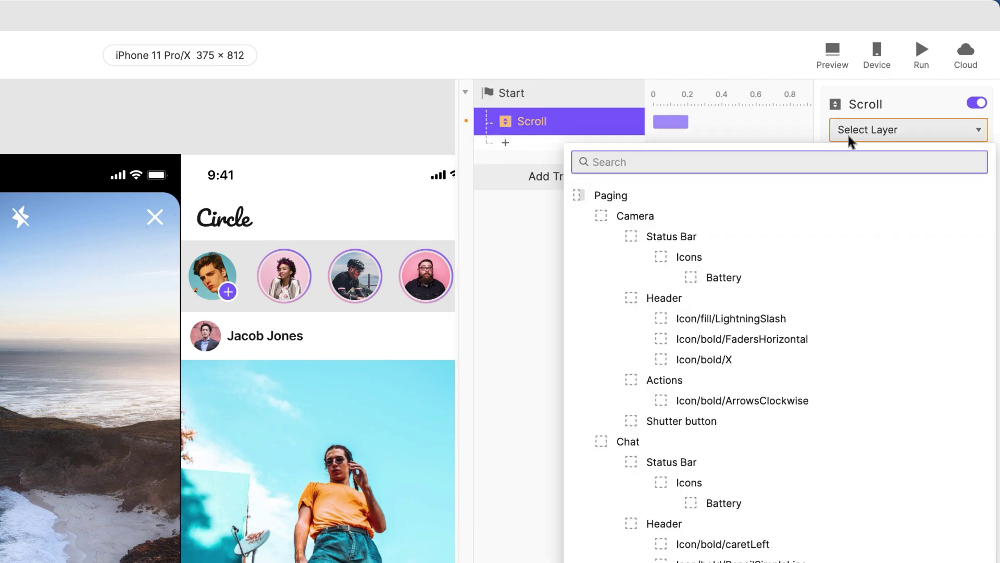
click(927, 195)
Set the Scroll response to 375 with a duration of 0, then preview.
click(953, 209)
text(375)
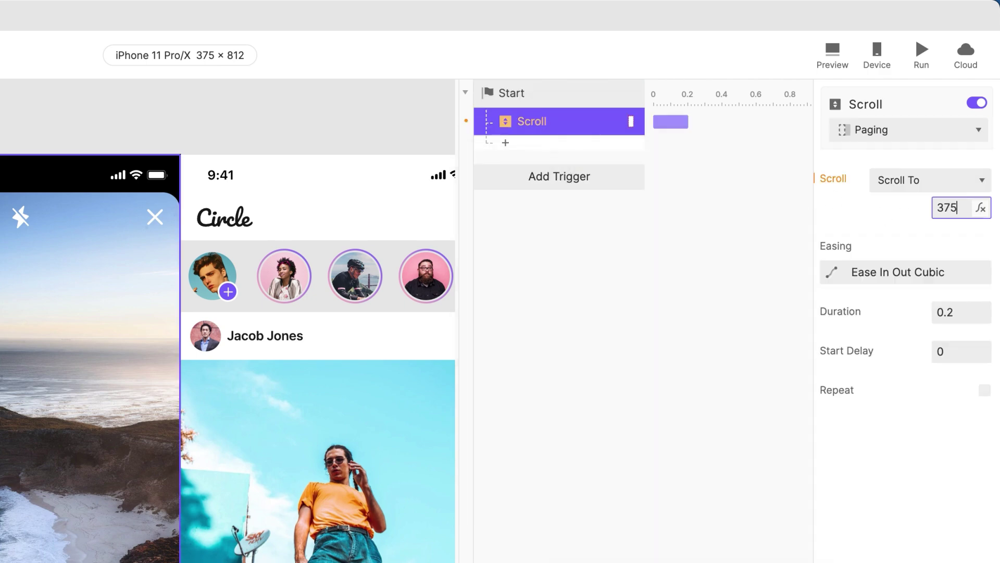
key(Return)
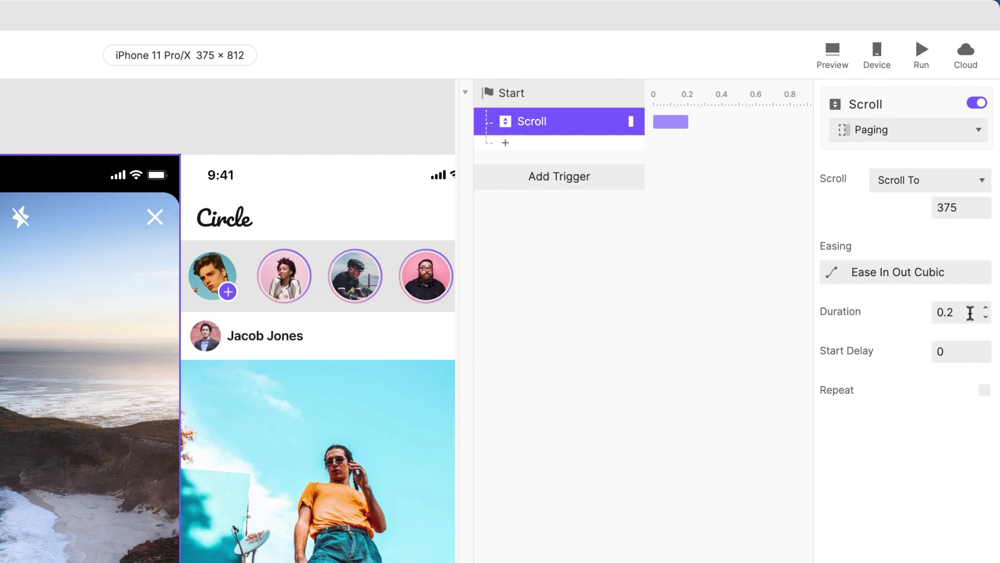
click(970, 313)
text(0)
key(Return)
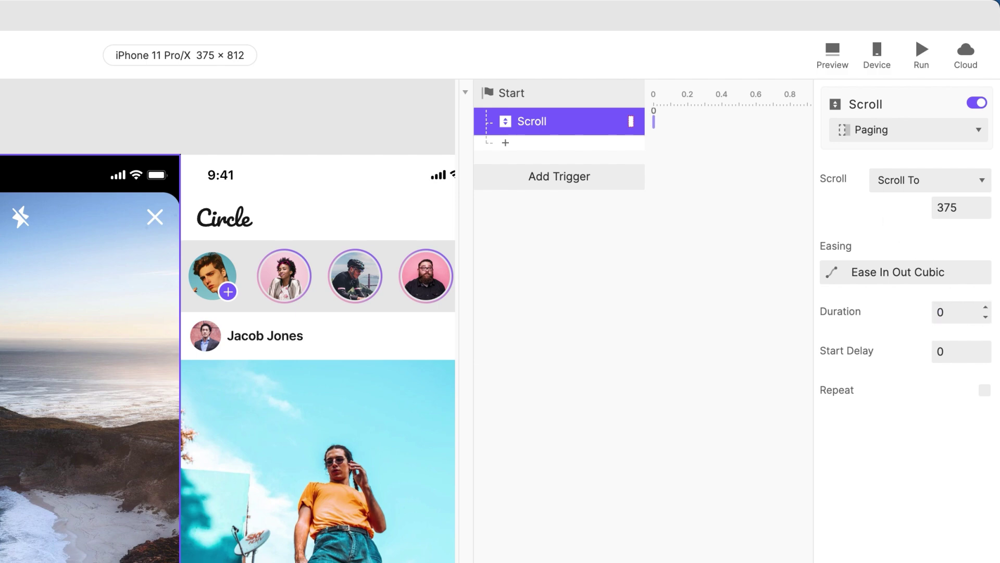
click(829, 50)
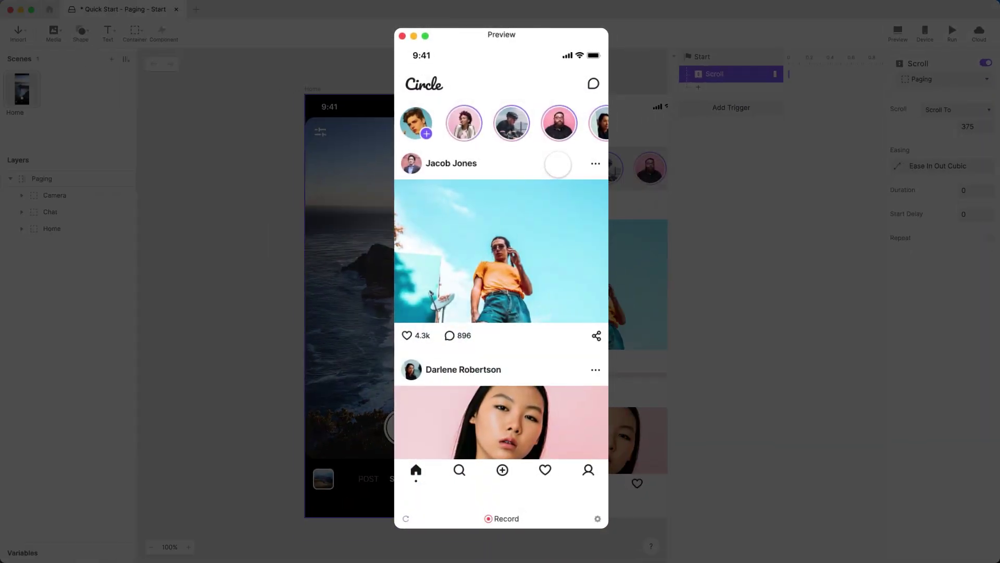
Swipe in the preview from the Home feed to Chat and back again.
drag(549, 167, 513, 175)
drag(453, 198, 492, 231)
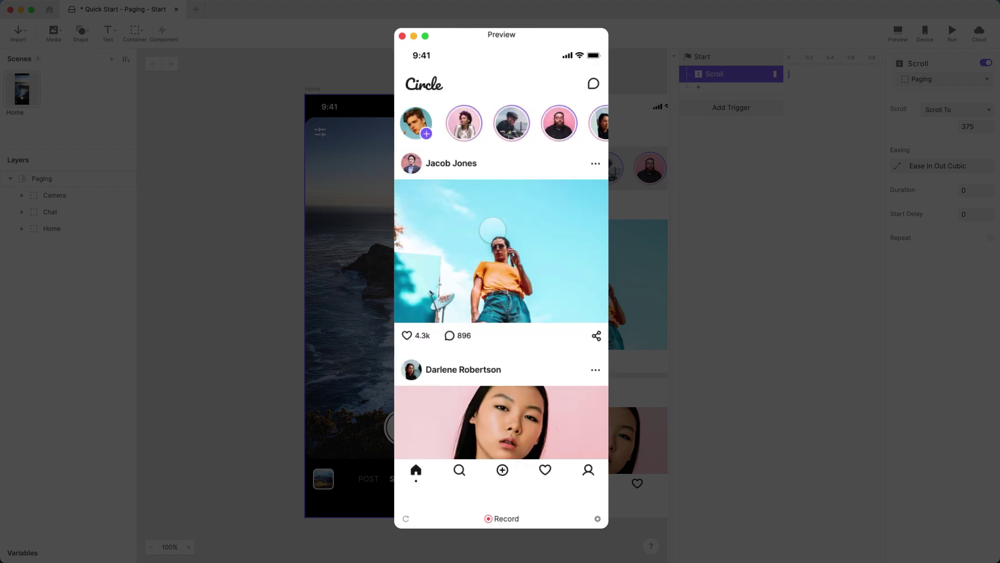